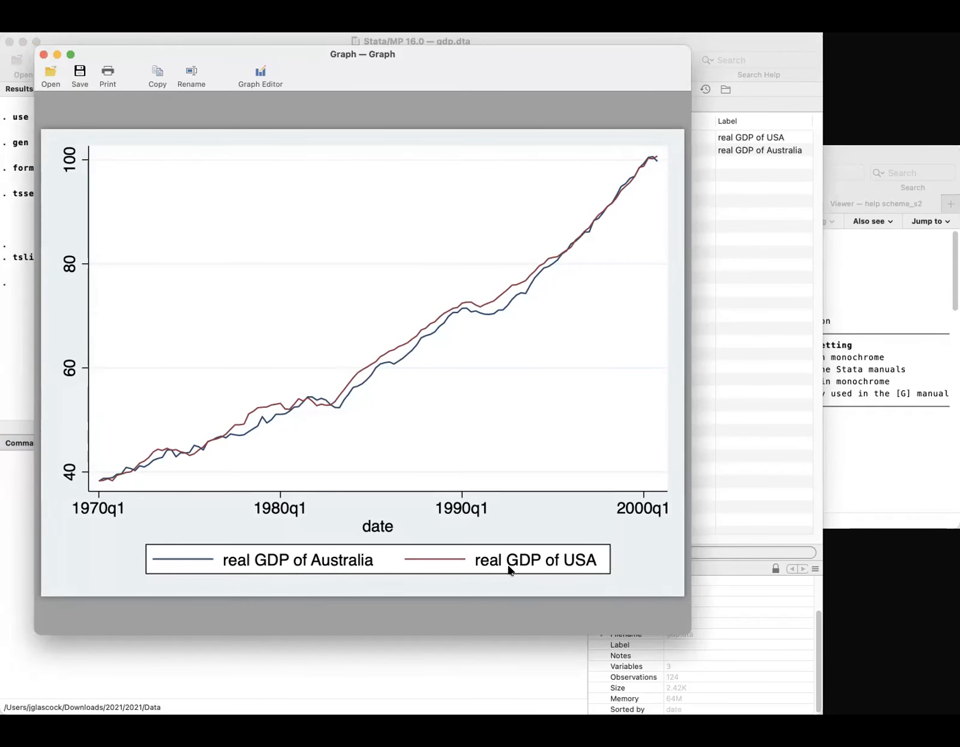
- Plot the first differences of both GDP series with tsline d.aus d.usa, and close the resulting graph
drag(297, 53, 355, 91)
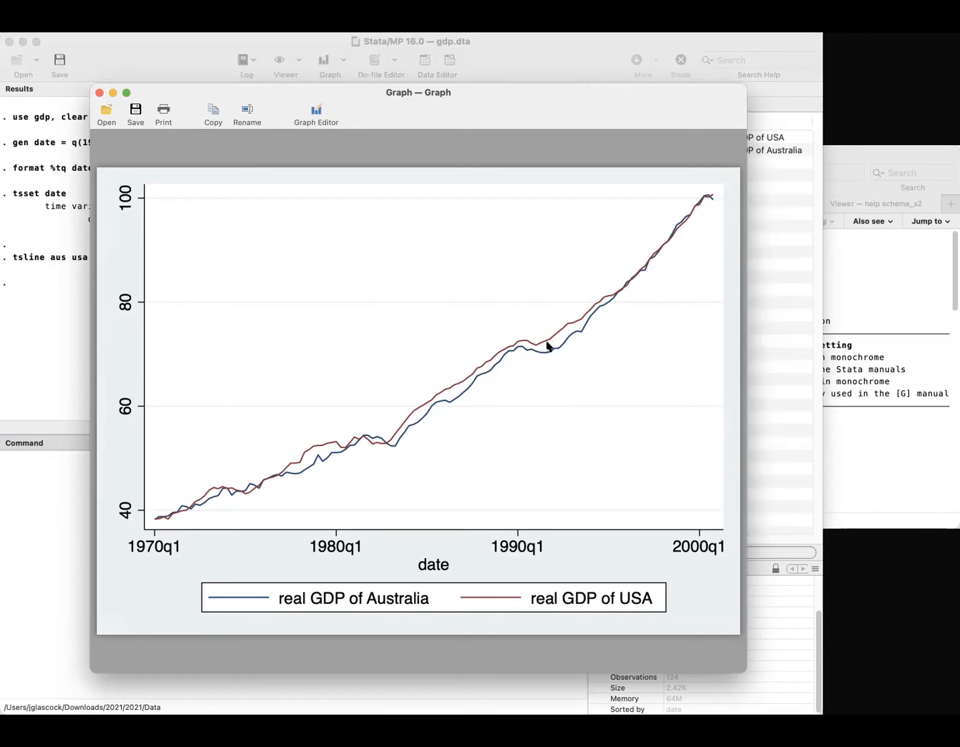
click(42, 294)
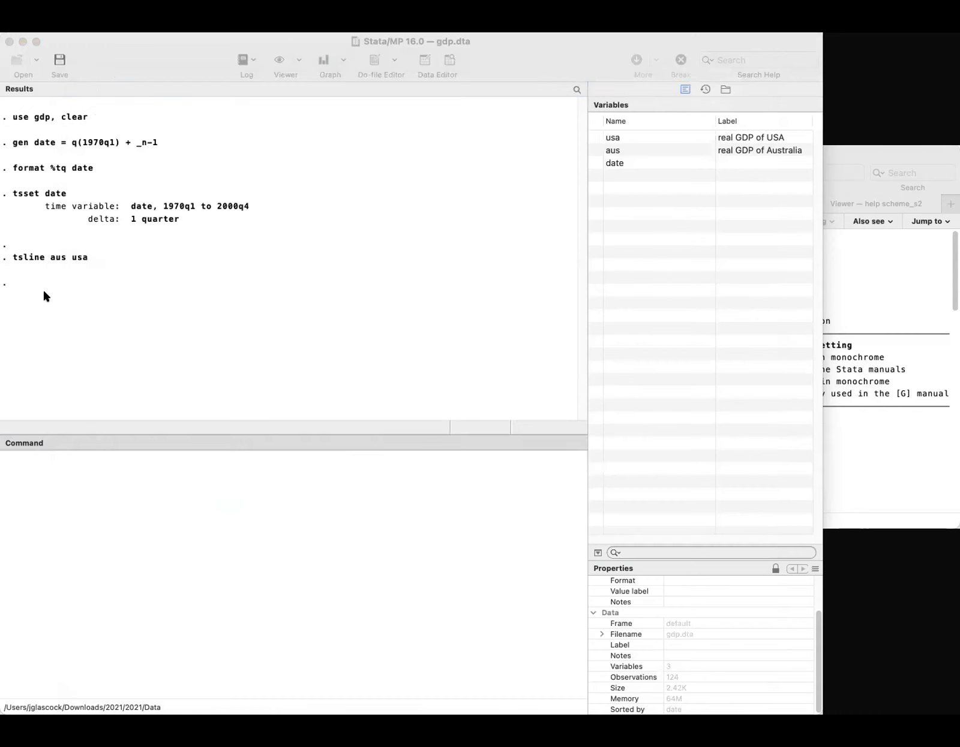
click(132, 528)
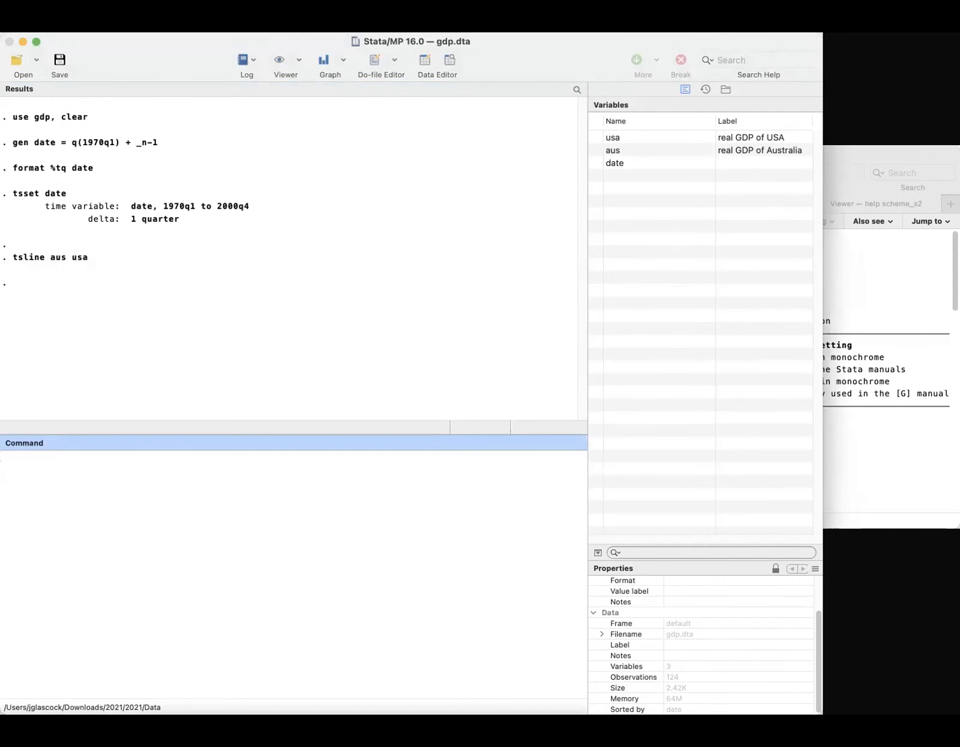
key(super+Tab)
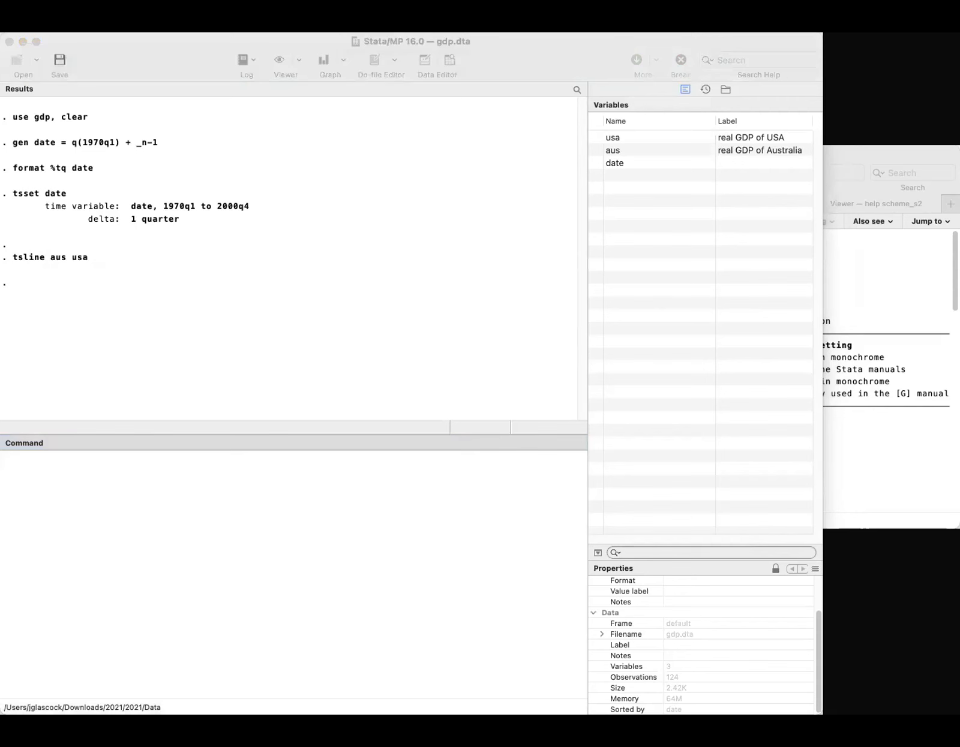
click(393, 564)
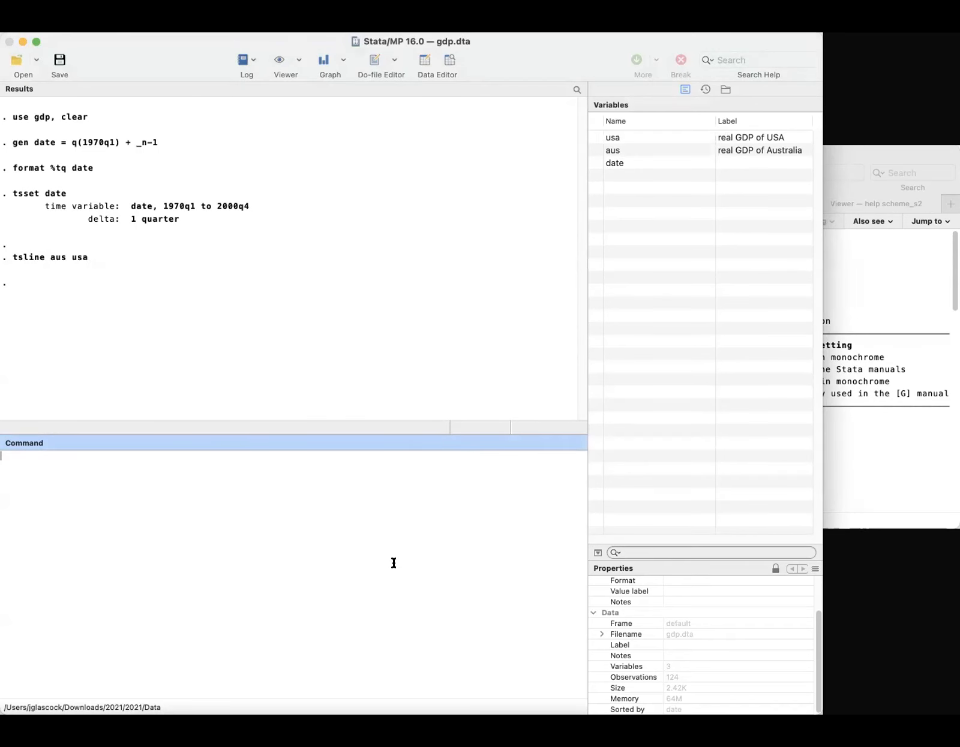
text(tsline d.aus d.usa)
key(Return)
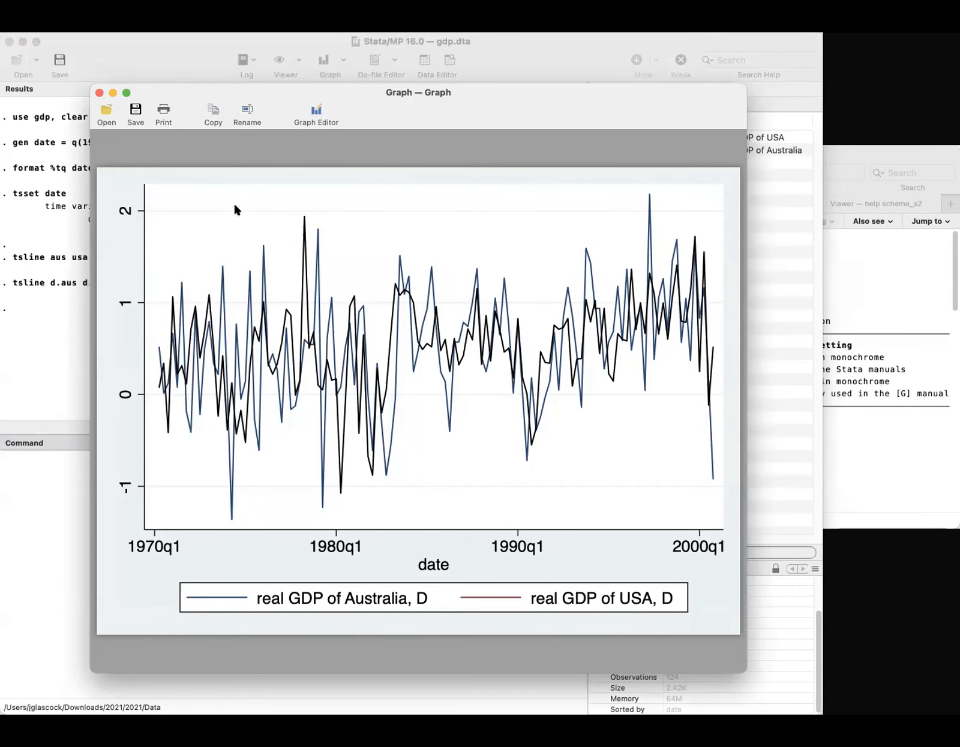
click(99, 92)
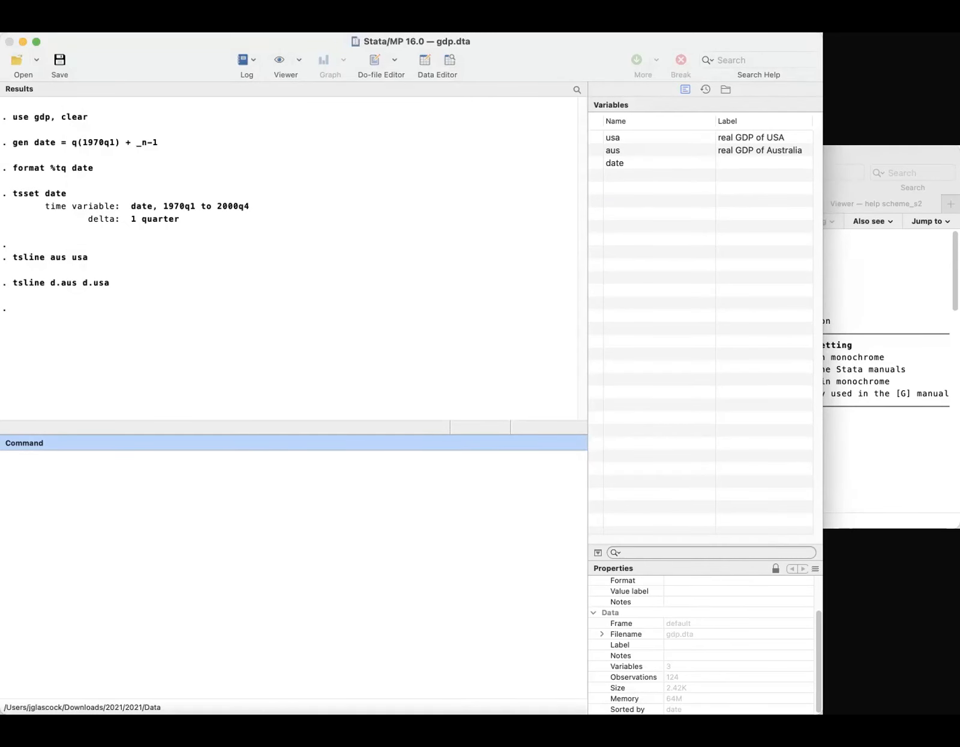
- Regress aus on usa without an intercept using the noconst option
key(super+Tab)
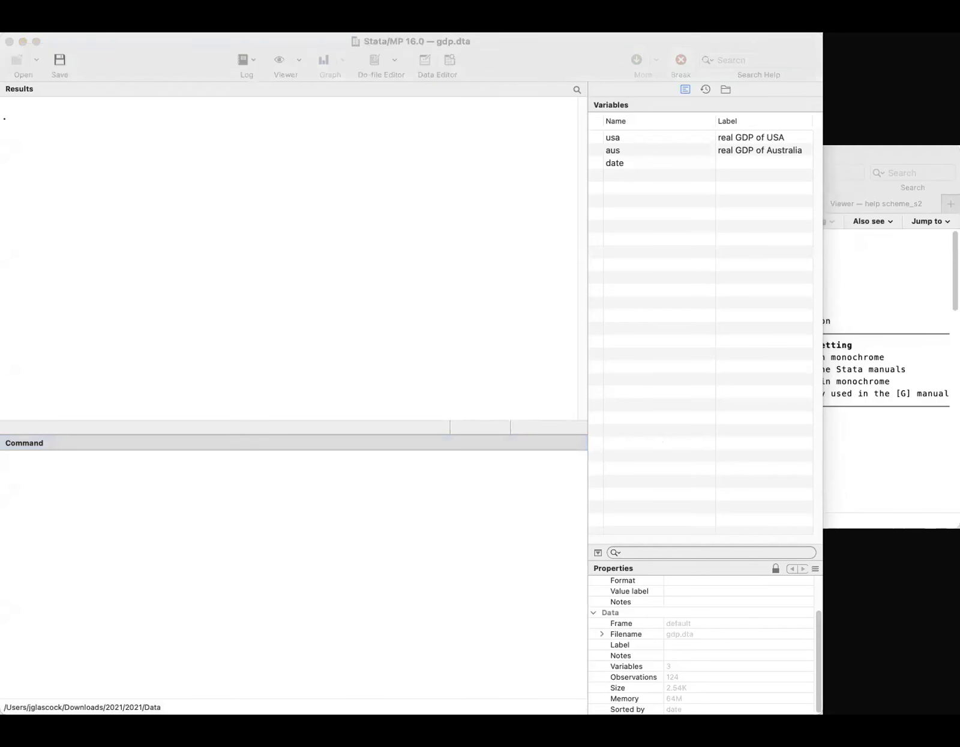
click(476, 564)
text(regress aus usa, noconst)
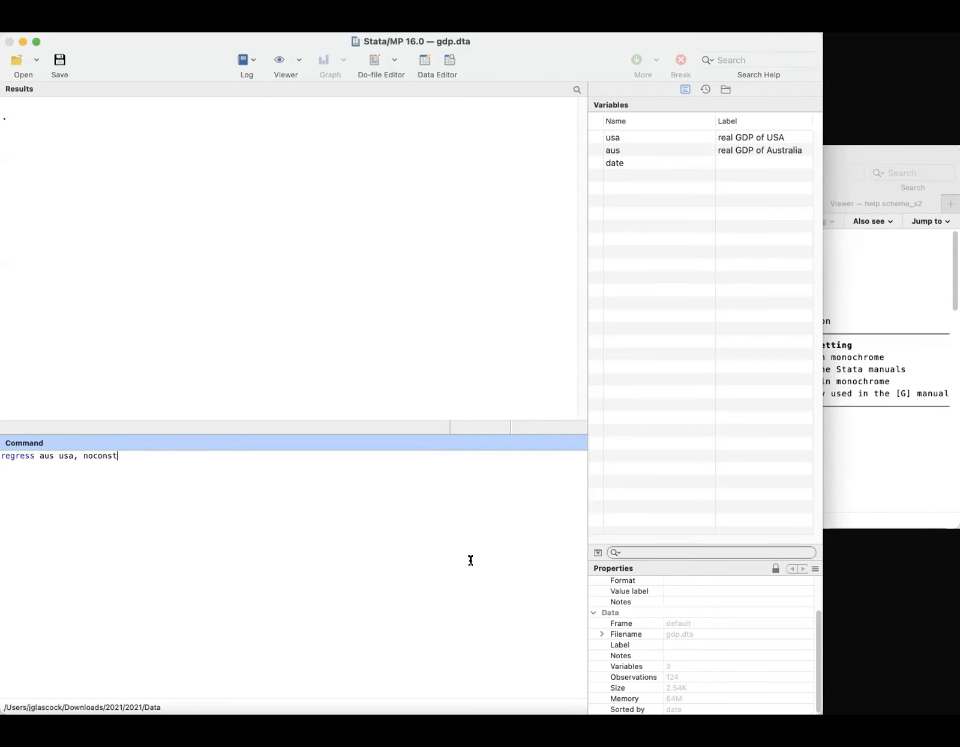
key(Return)
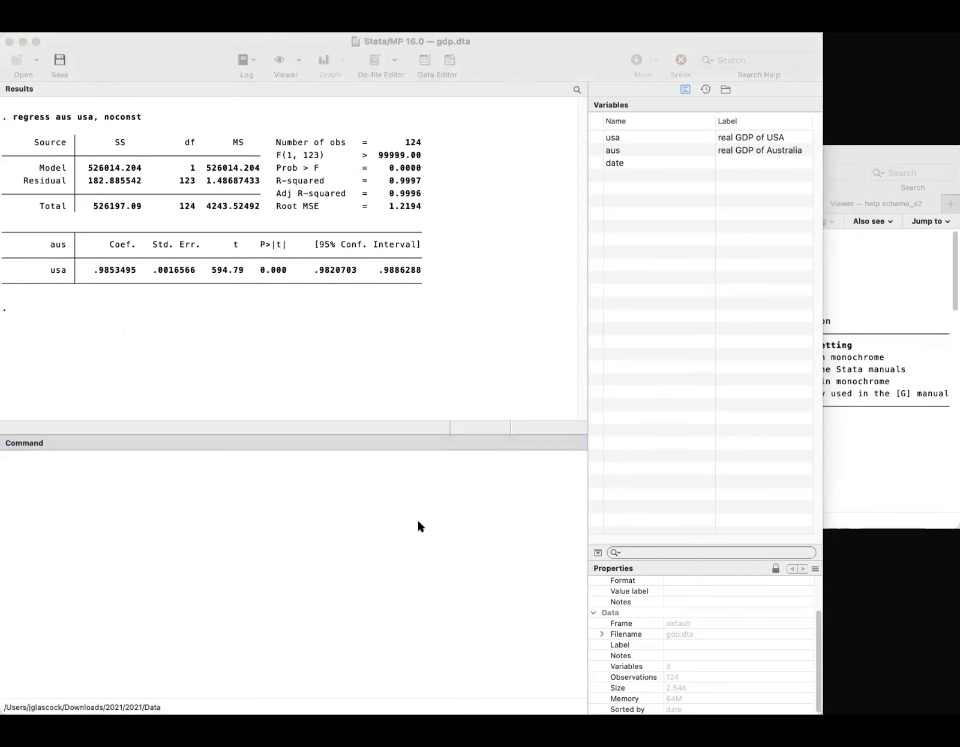
- Save the regression residuals as a new variable ehat with predict ehat, resi
click(390, 522)
text(predict ehat, resi)
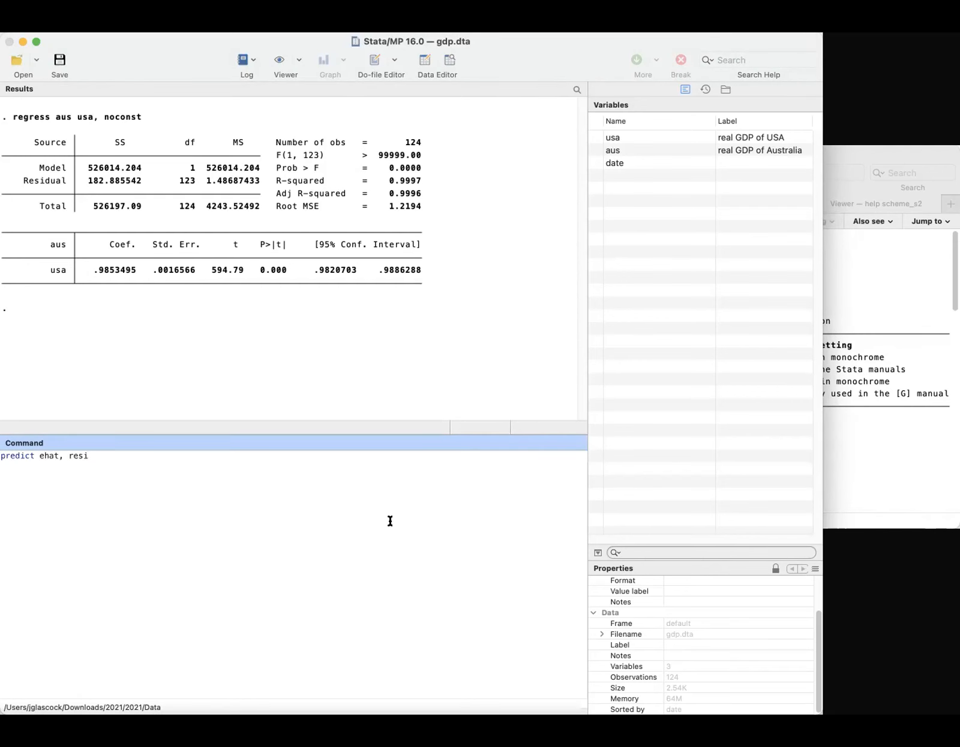
key(Return)
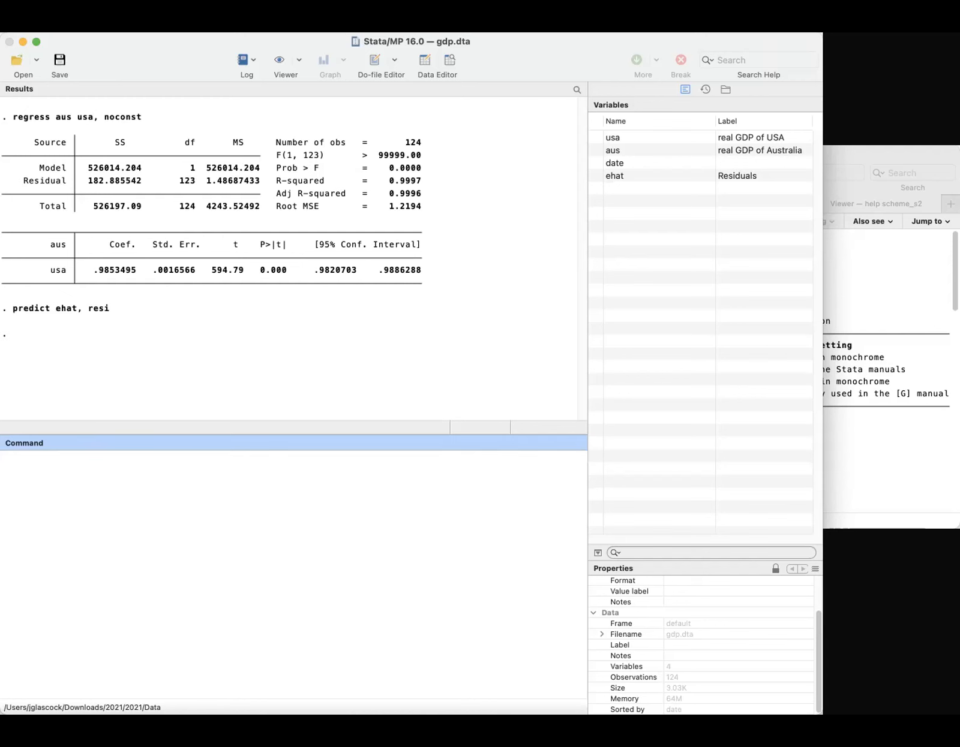
- Plot the residual series ehat over time with tsline, and close the graph once viewed
key(super+Tab)
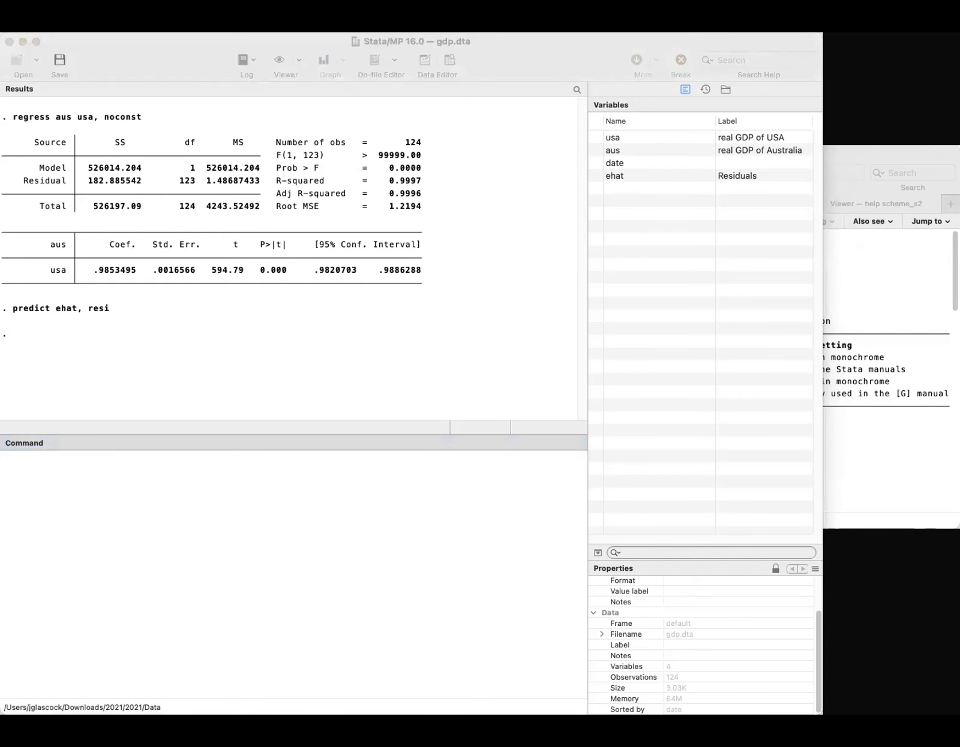
click(342, 518)
text(tsline ehat)
key(Return)
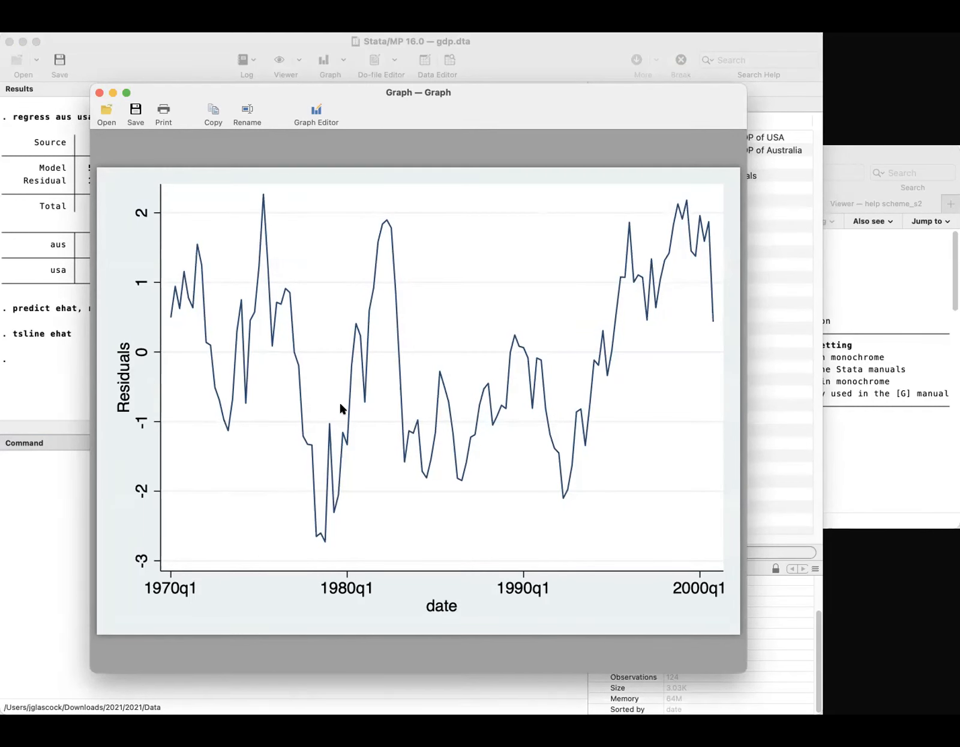
key(super+Tab)
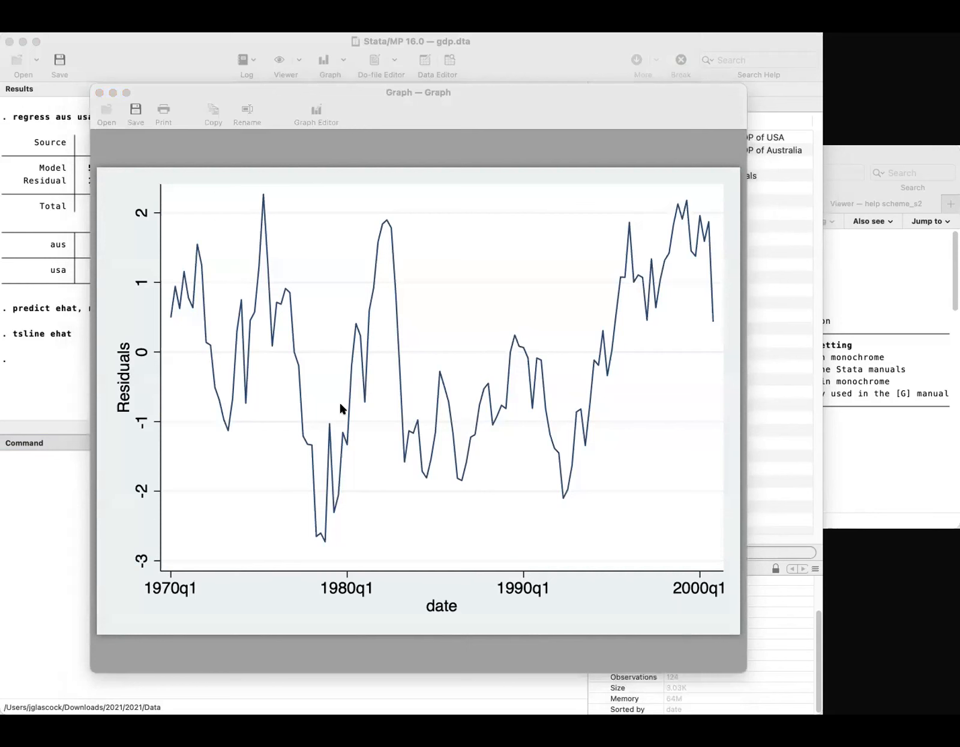
click(228, 184)
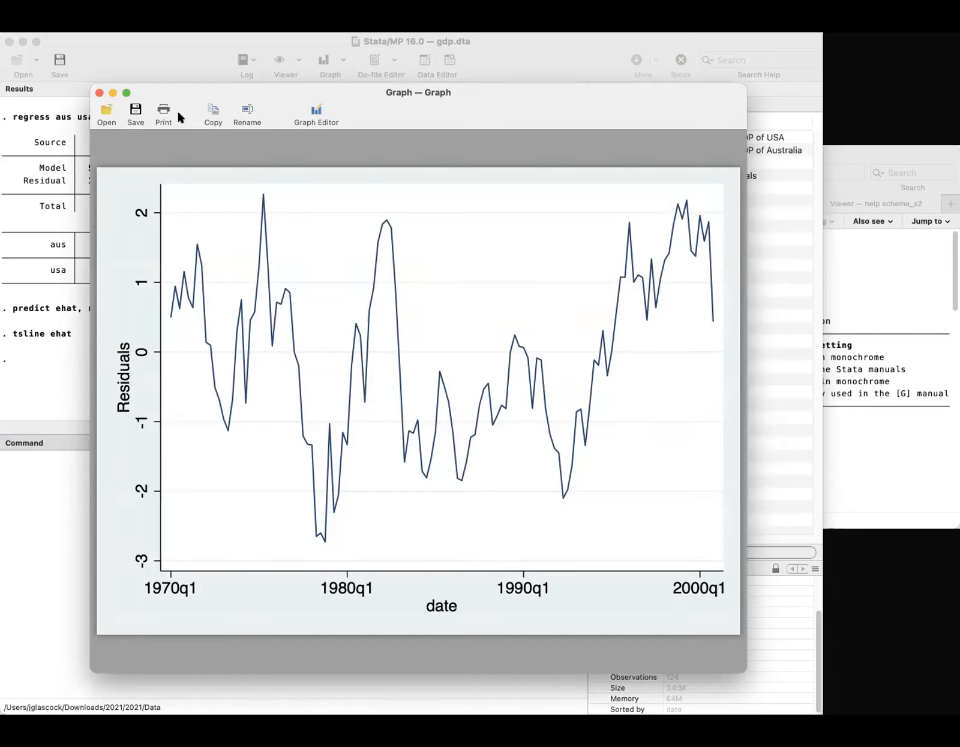
click(100, 93)
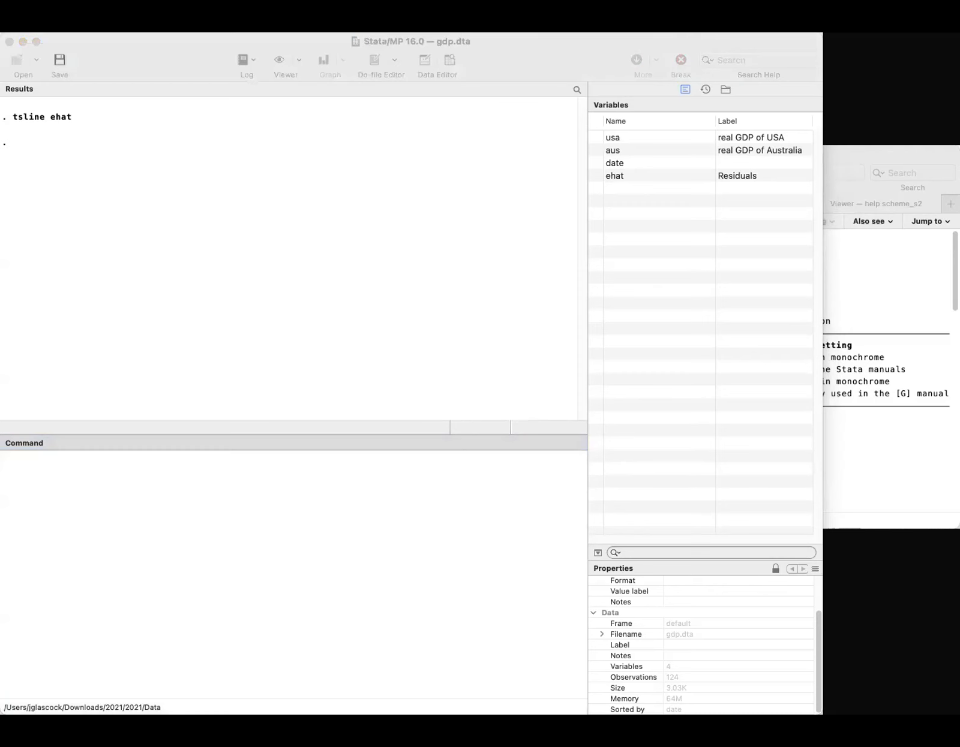
- Run a Dickey-Fuller unit root test on ehat with the noconstant option
click(373, 528)
text(dfuller ehat, noconstant)
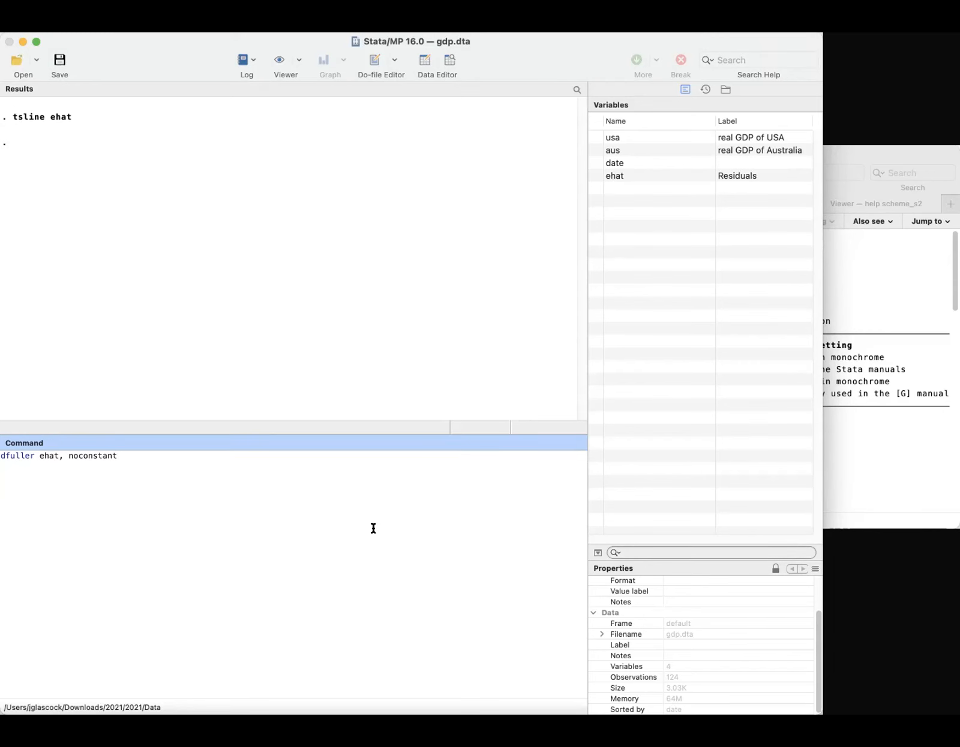
key(Return)
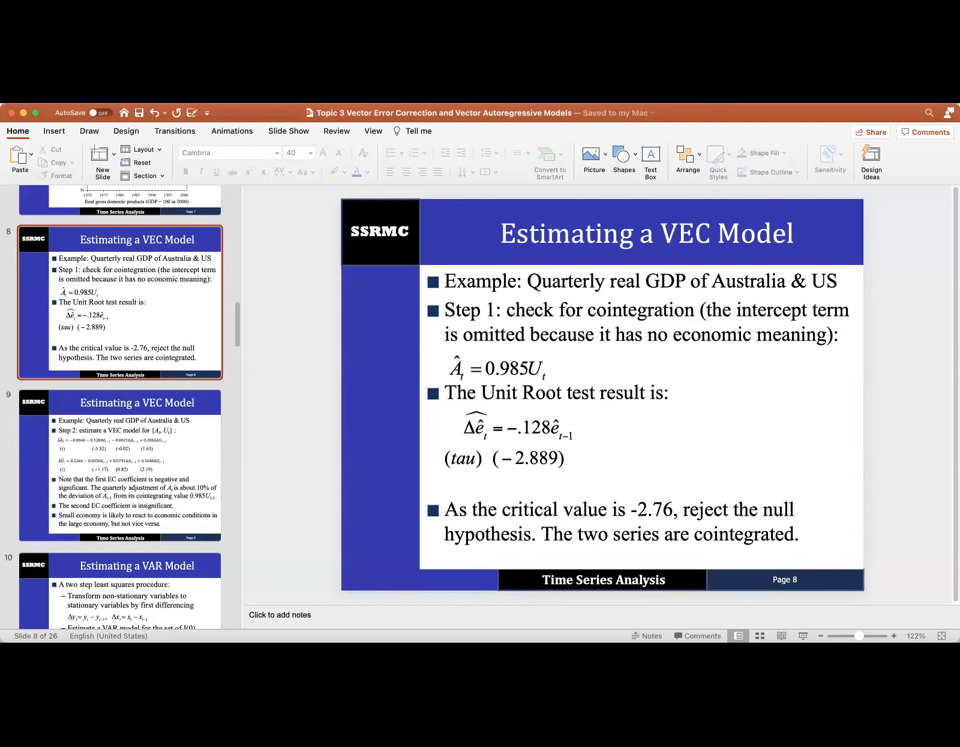
- Check the cointegration critical values in PowerPoint's Topic 2 Regression with Time Series Data presentation, and return to the Stata test output
click(309, 2)
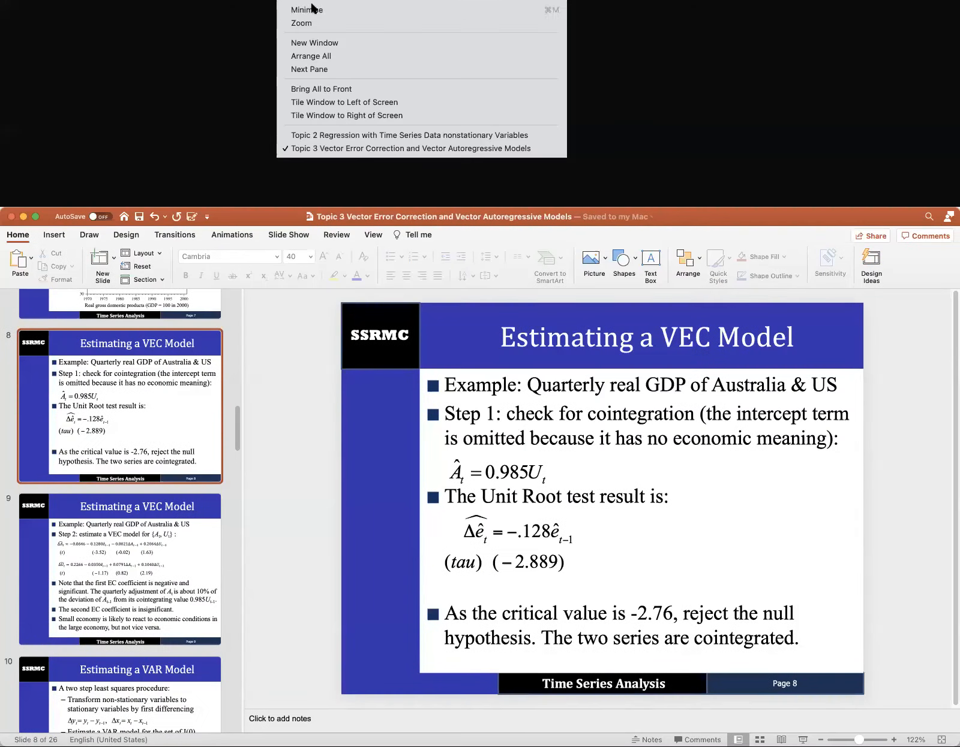
click(318, 136)
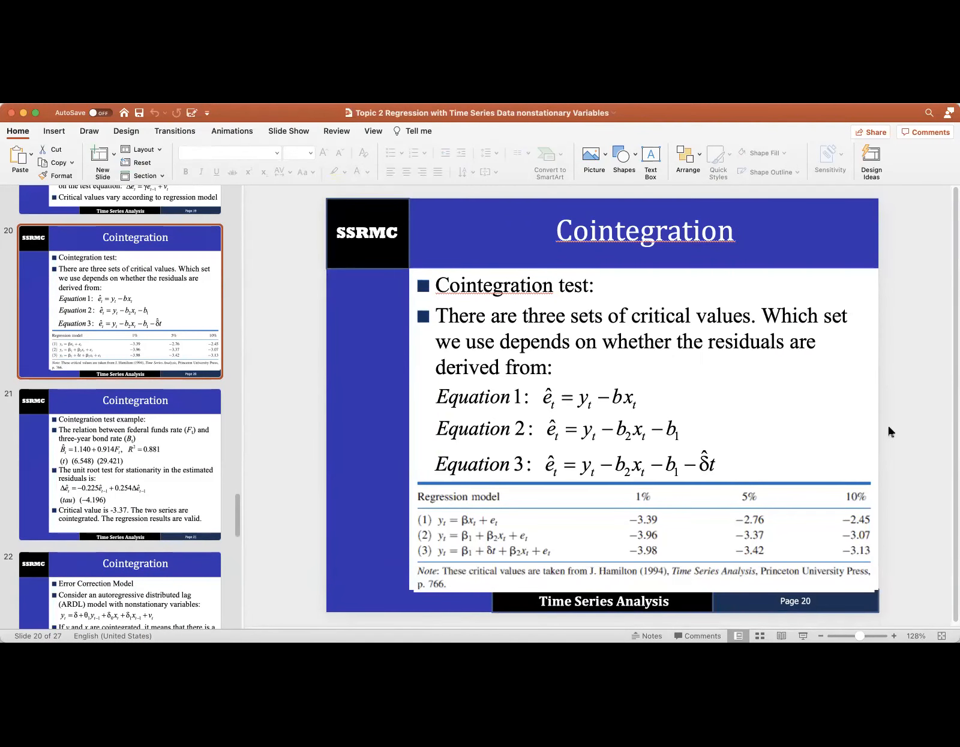
click(859, 397)
click(924, 394)
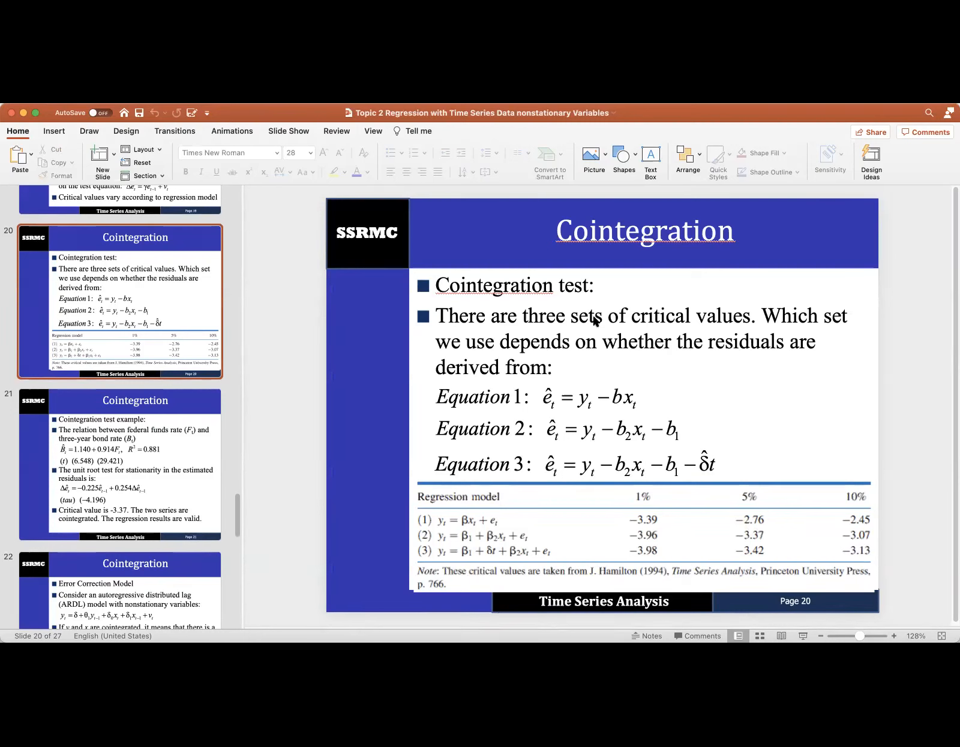
click(950, 492)
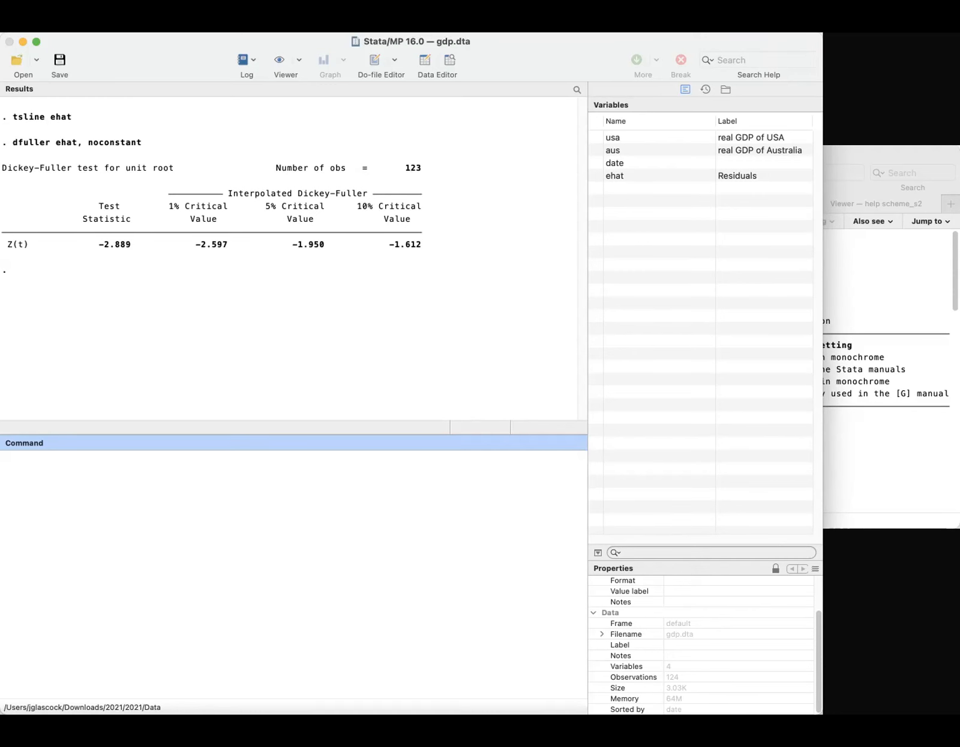
click(928, 565)
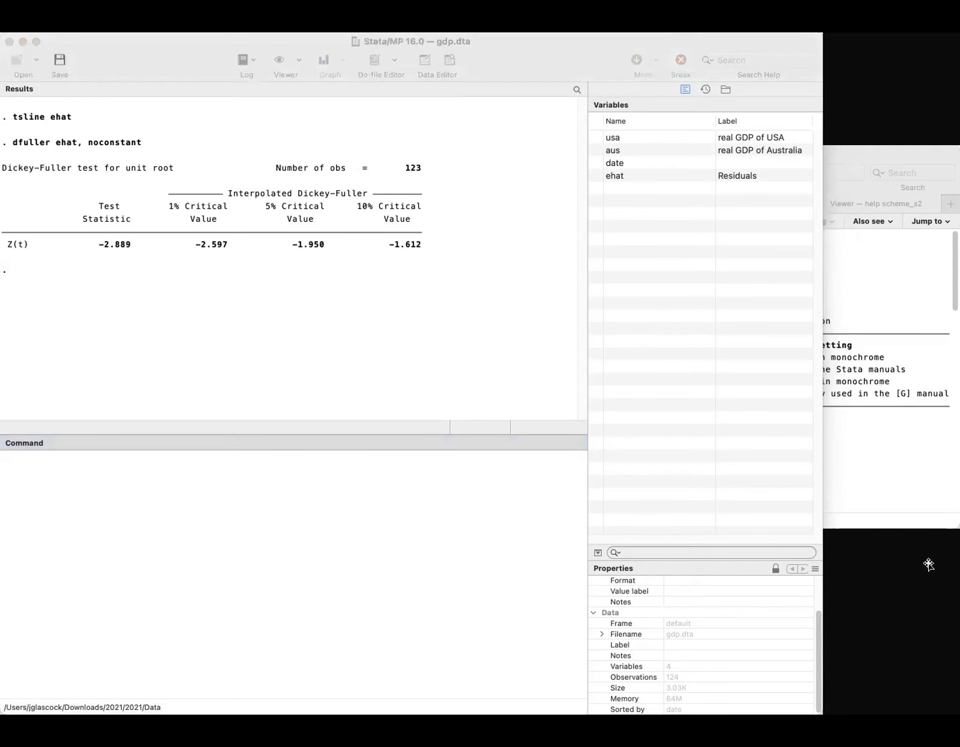
click(489, 163)
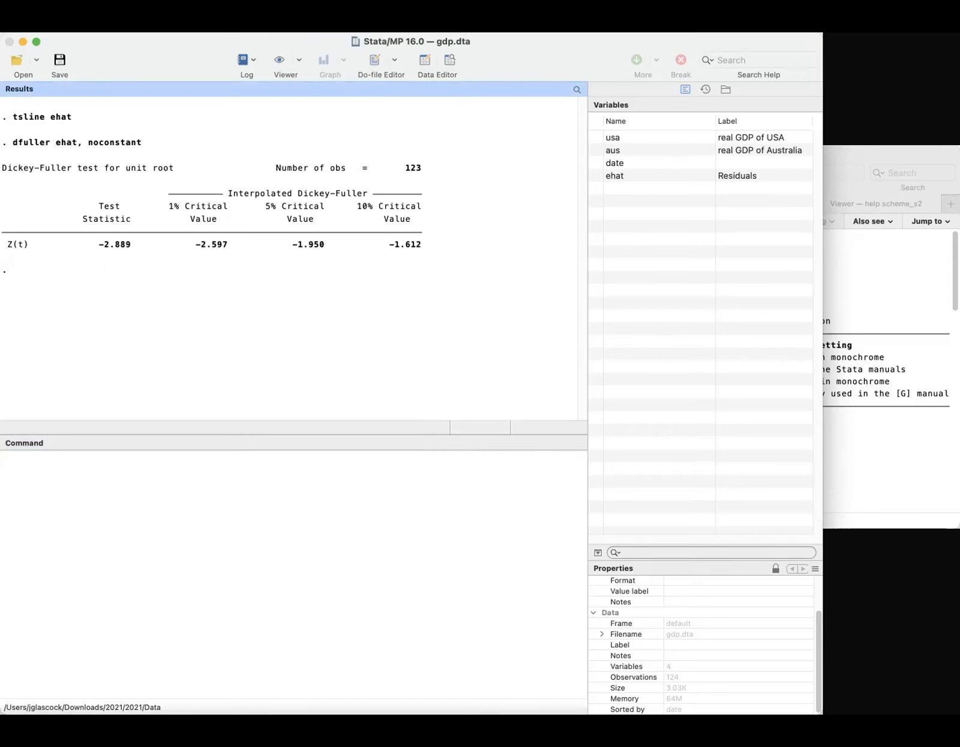
key(super+Tab)
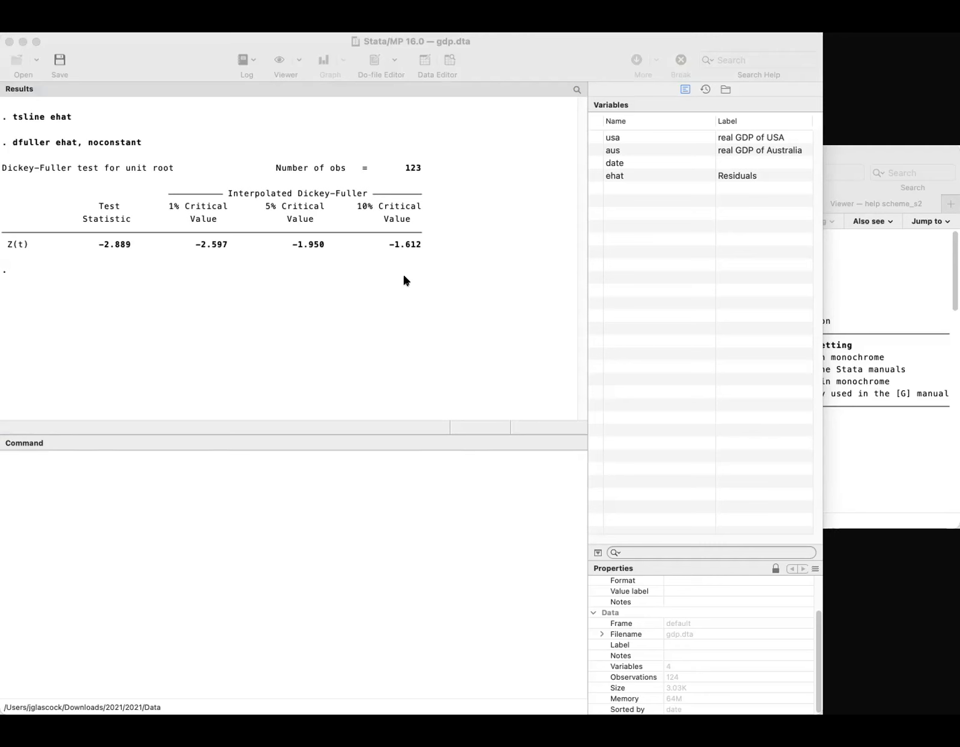
- Compute the lag-order selection criteria for the two GDP series with varsoc aus usa
click(371, 474)
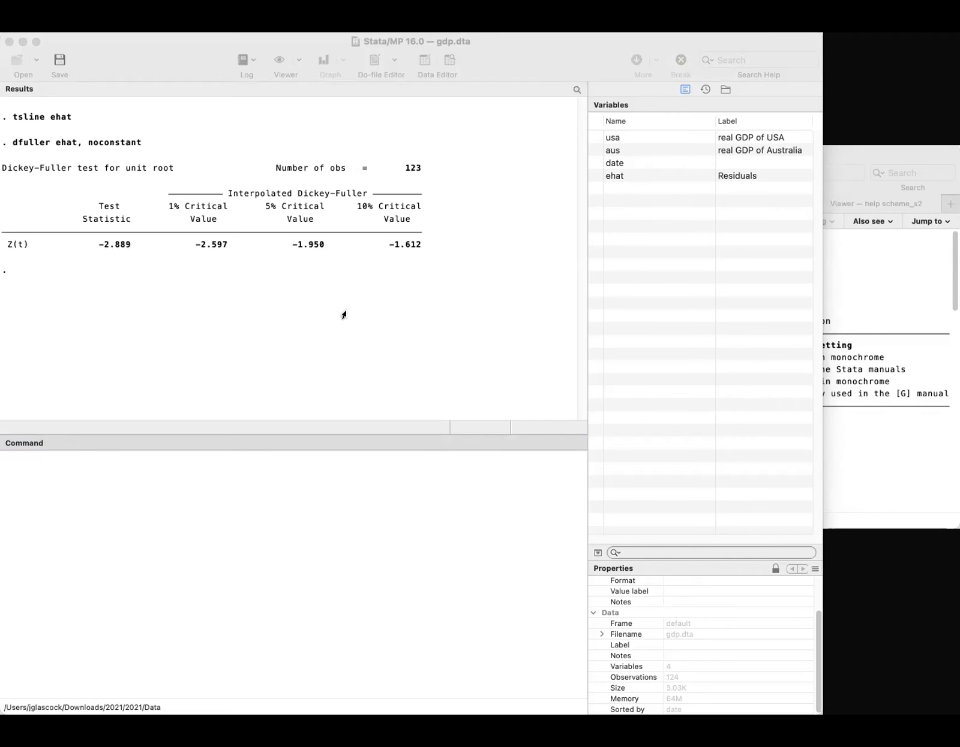
click(339, 538)
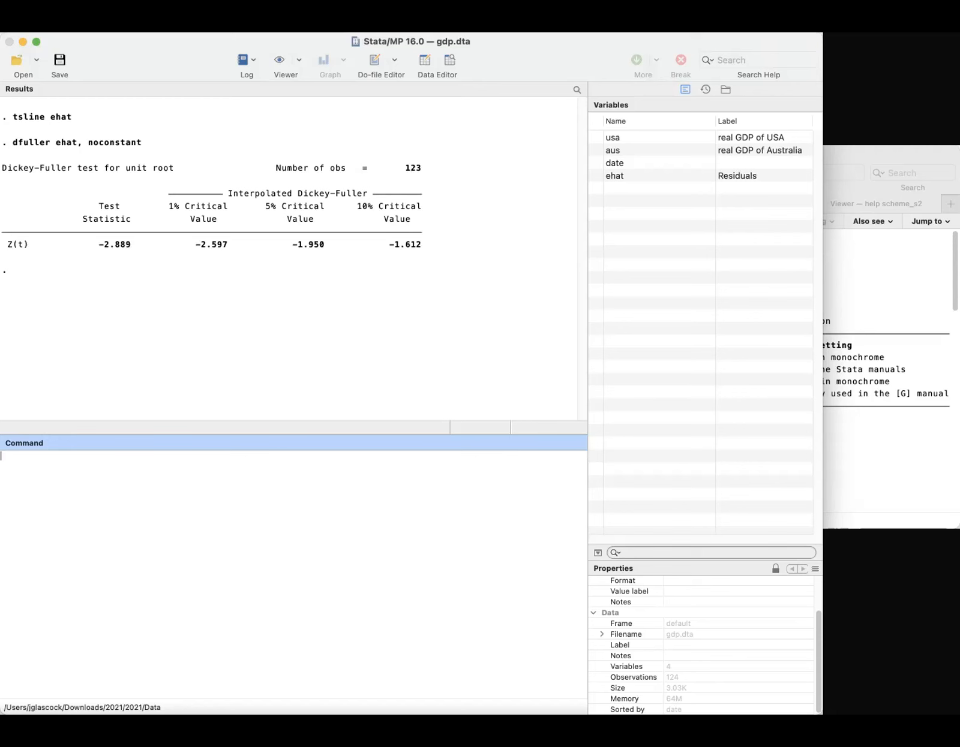
key(super+Tab)
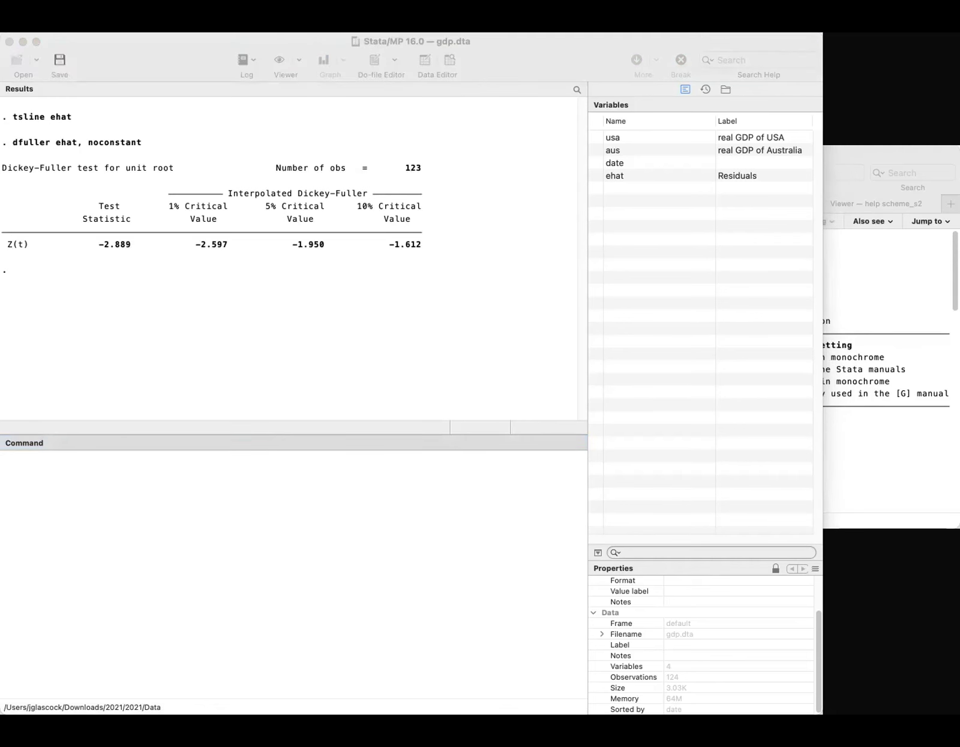
click(493, 546)
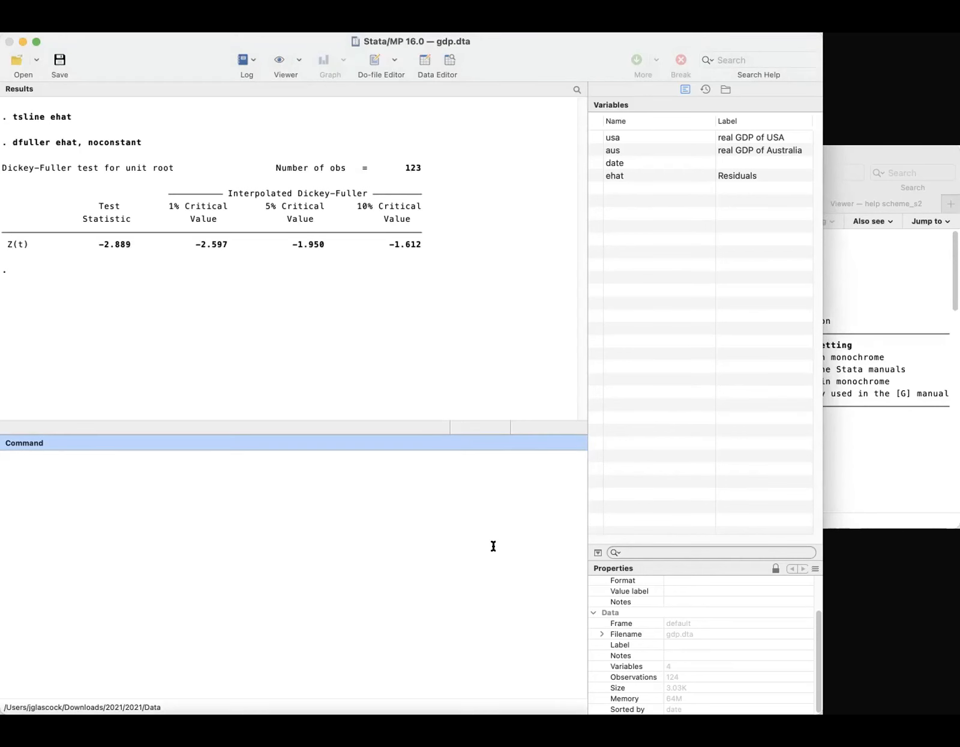
text(varsoc aus usa)
key(Return)
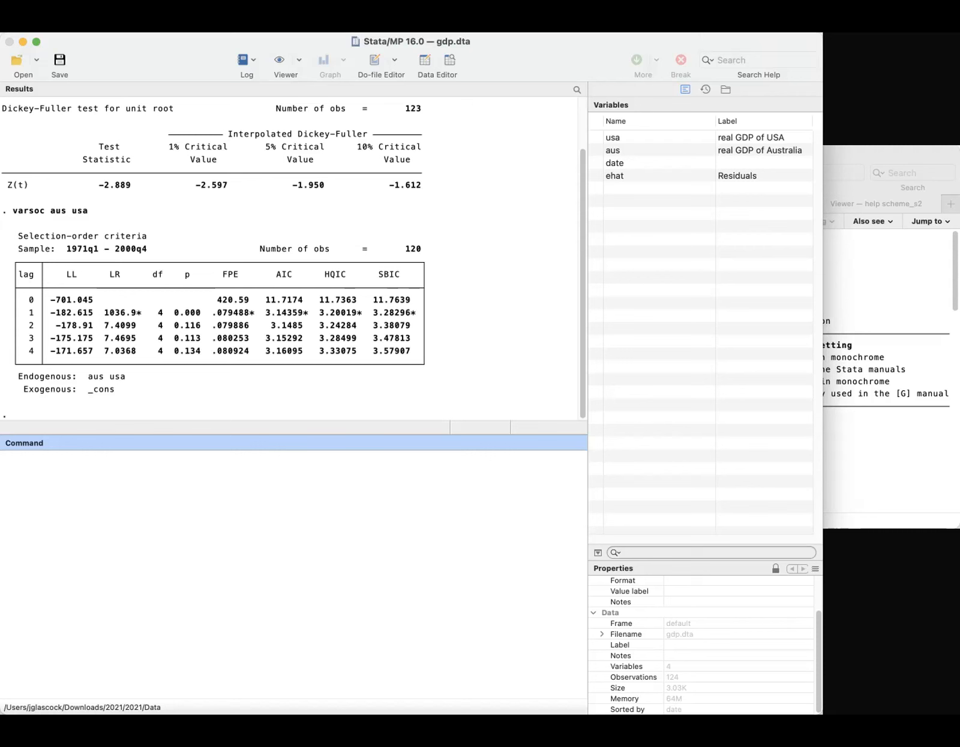
- Estimate a vector error-correction model for the two GDP series with vec aus usa
key(super+Tab)
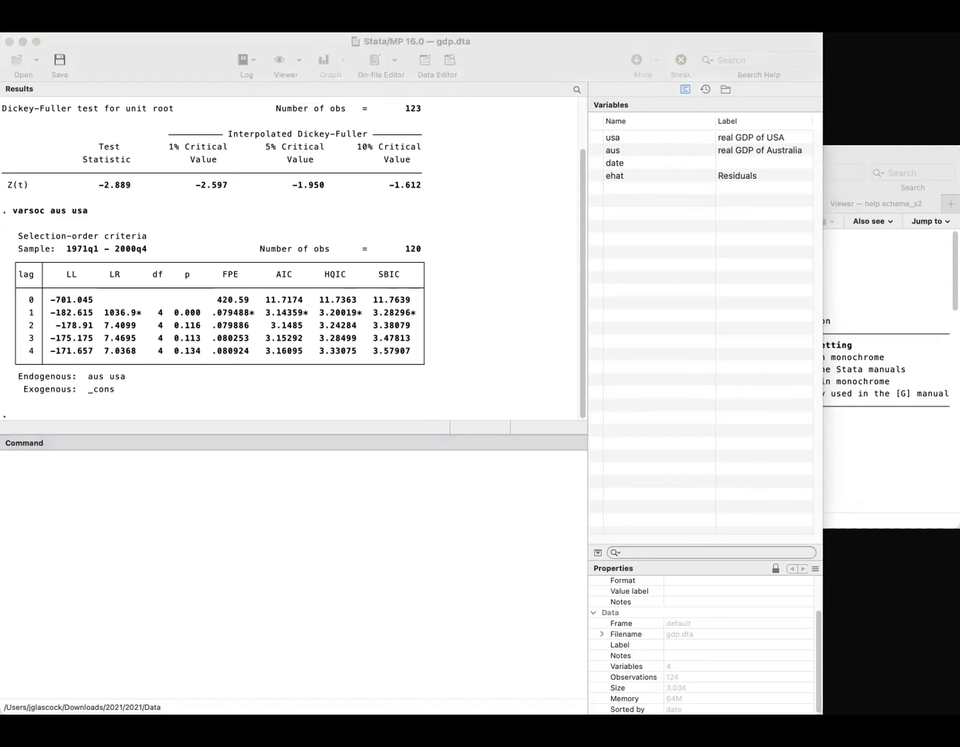
click(388, 512)
text(vec aus usa)
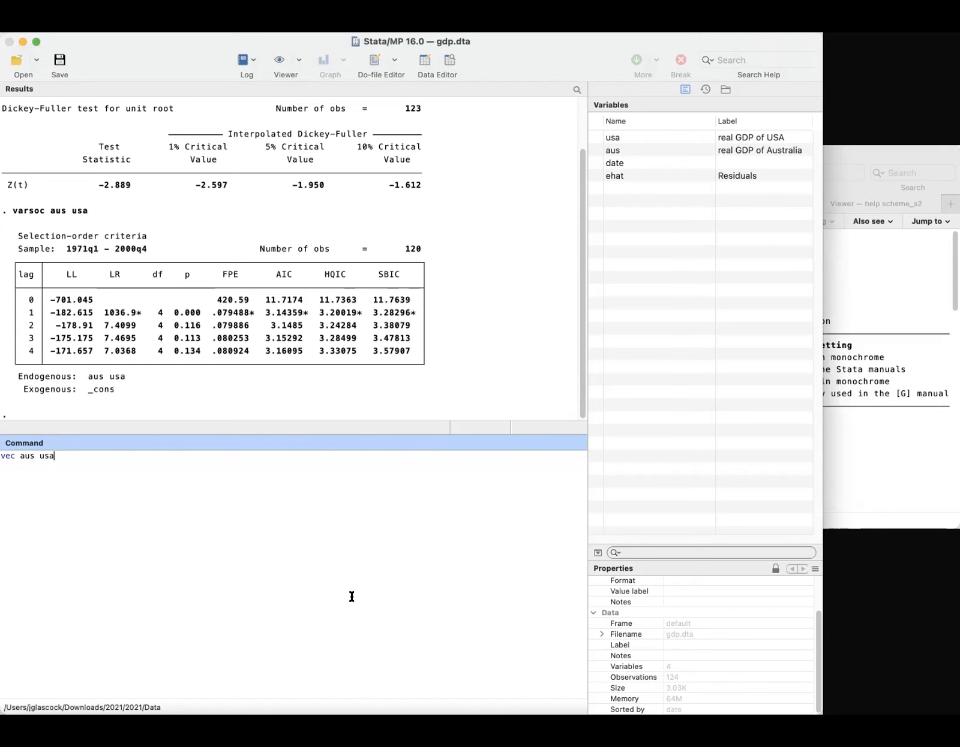
key(Return)
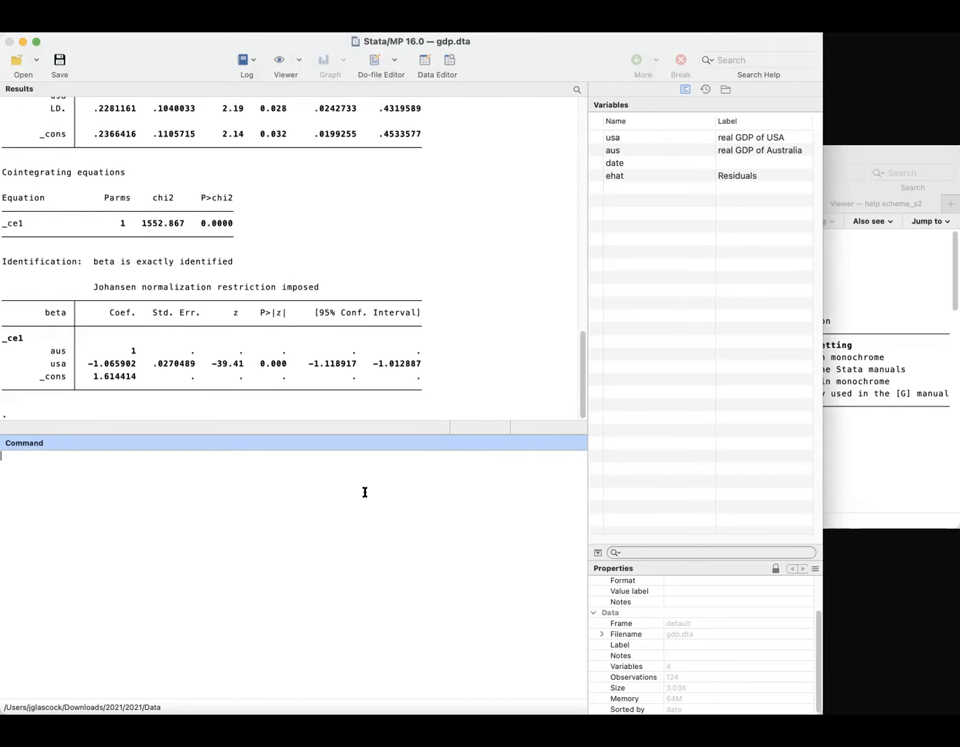
- Enlarge the results area and examine the coefficient tables for D_aus and D_usa in the error-correction output
drag(345, 433, 317, 657)
scroll(355, 513, up, 10)
scroll(353, 514, down, 5)
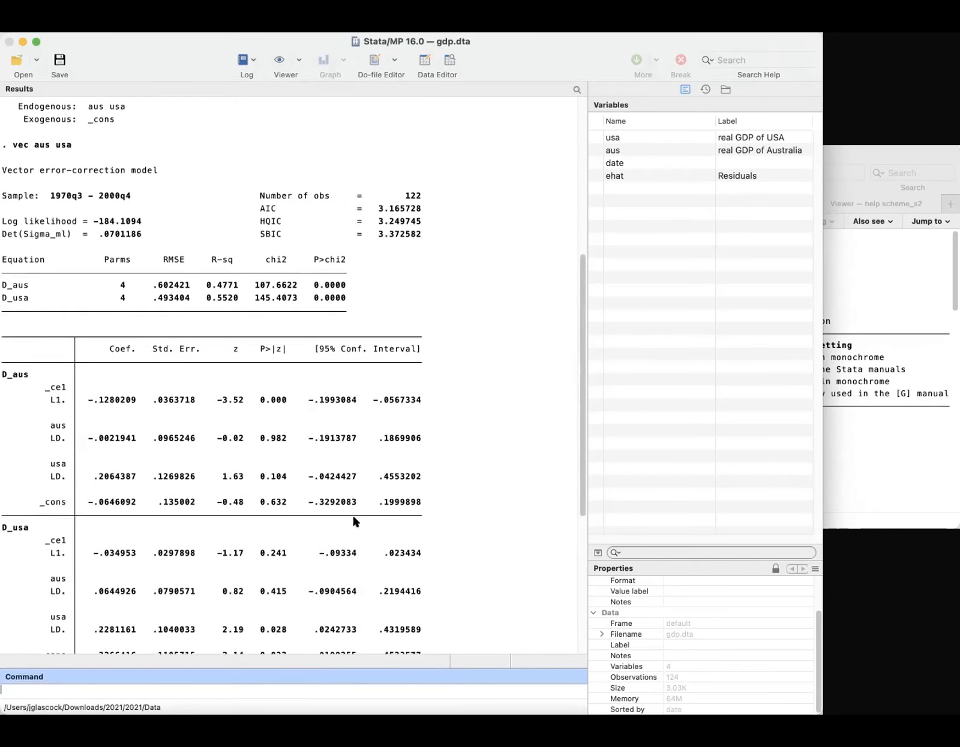
- Examine the error-correction coefficients and the cointegrating equation in the vec output, highlighting the Johansen normalization restriction note
scroll(352, 513, up, 1)
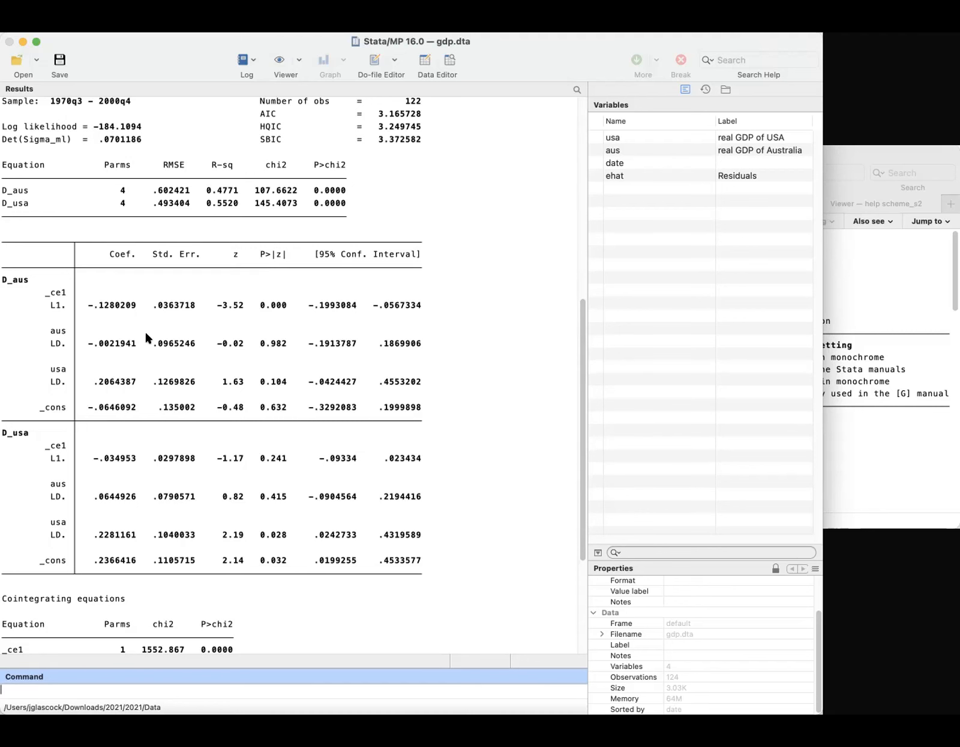
scroll(146, 337, up, 1)
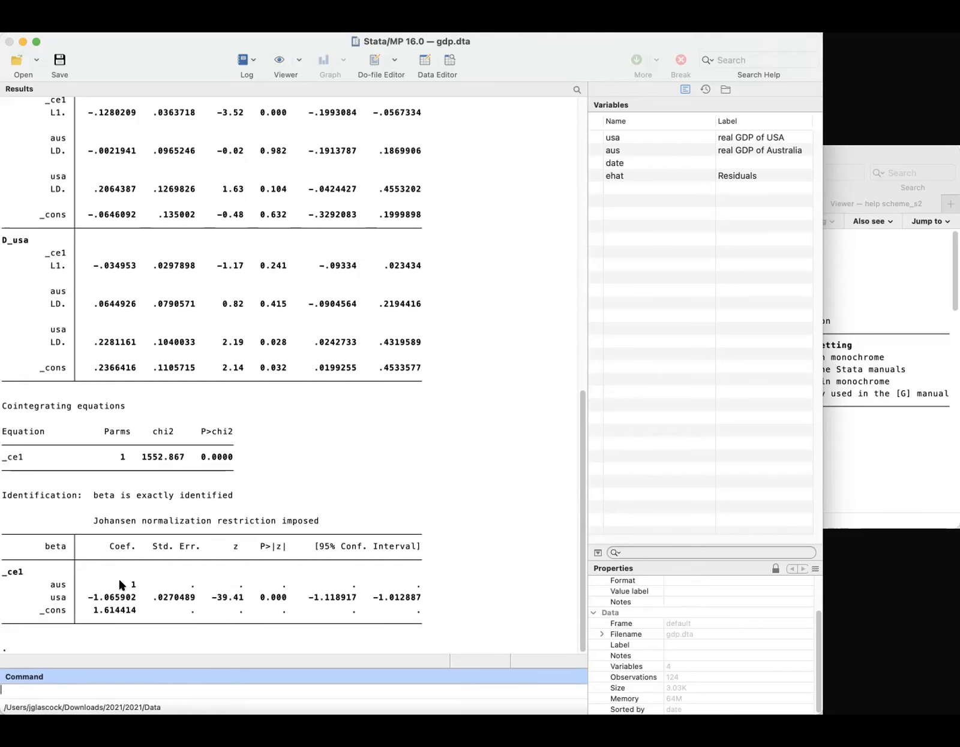
scroll(121, 585, up, 2)
scroll(120, 583, up, 5)
scroll(118, 581, down, 7)
click(89, 517)
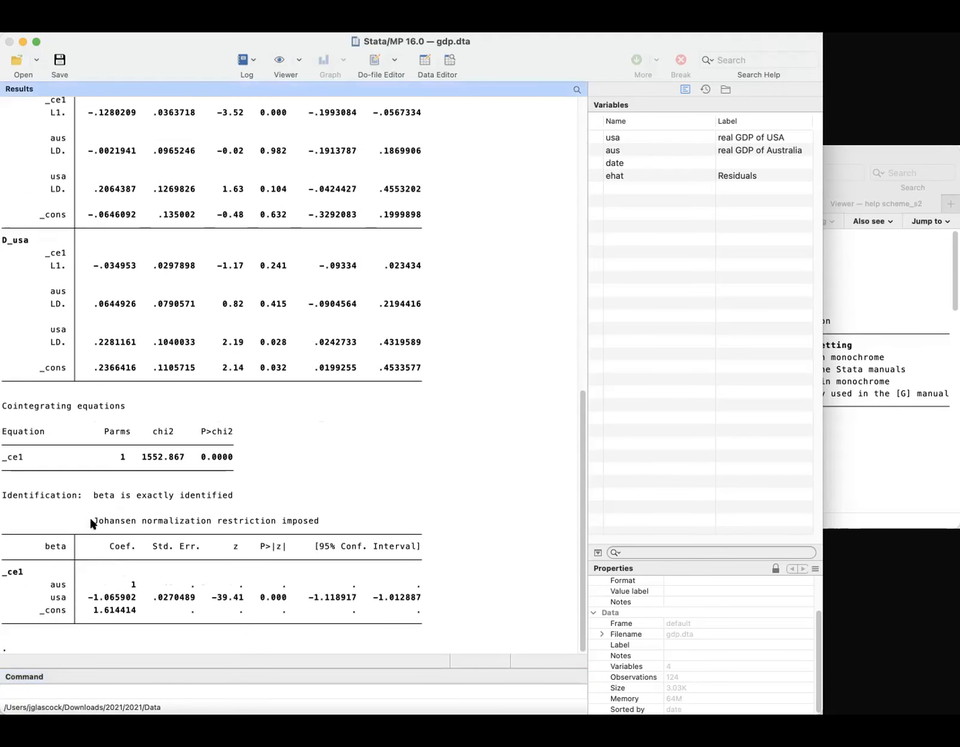
drag(90, 517, 318, 522)
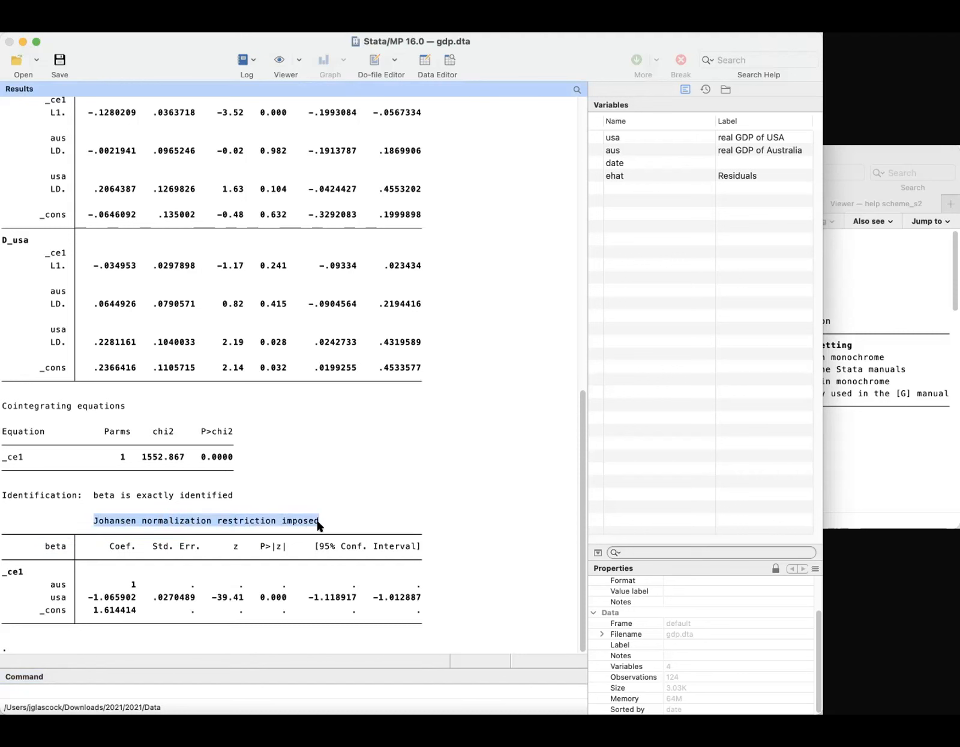
click(243, 506)
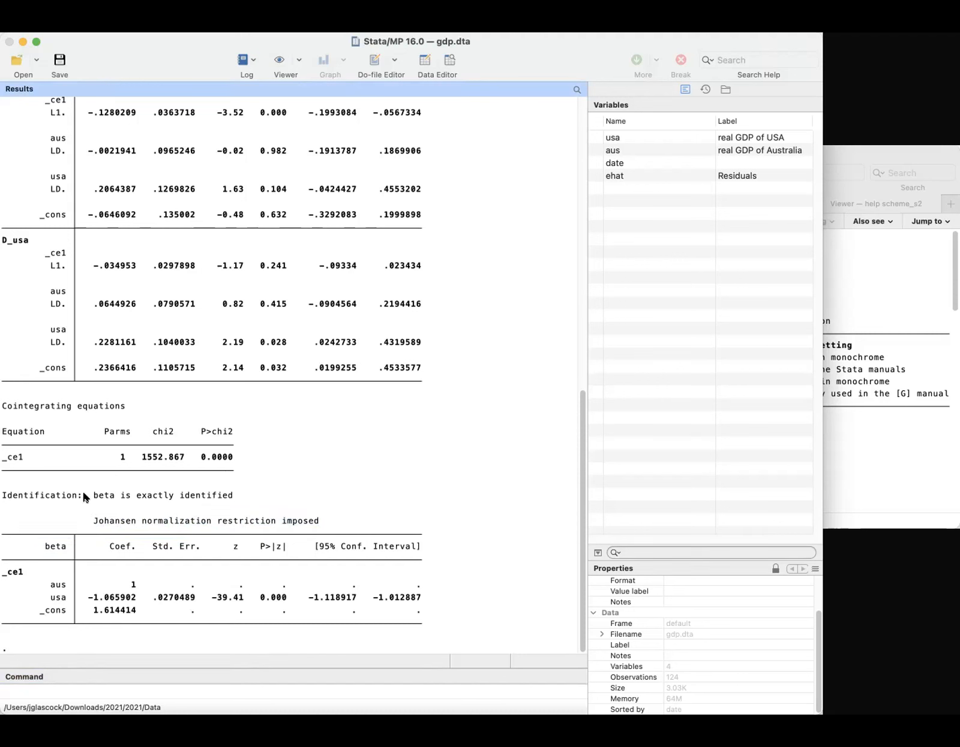
- Review the D_aus and D_usa adjustment and short-run coefficients again, and compare them with the cointegrating equation's beta table
scroll(144, 492, up, 5)
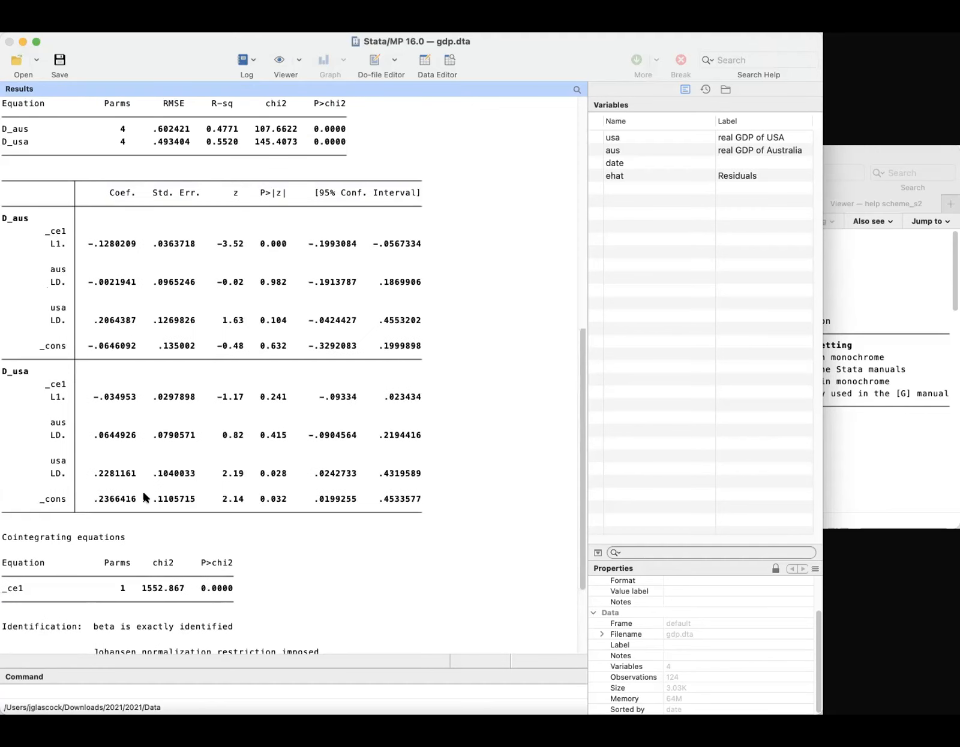
scroll(143, 489, down, 2)
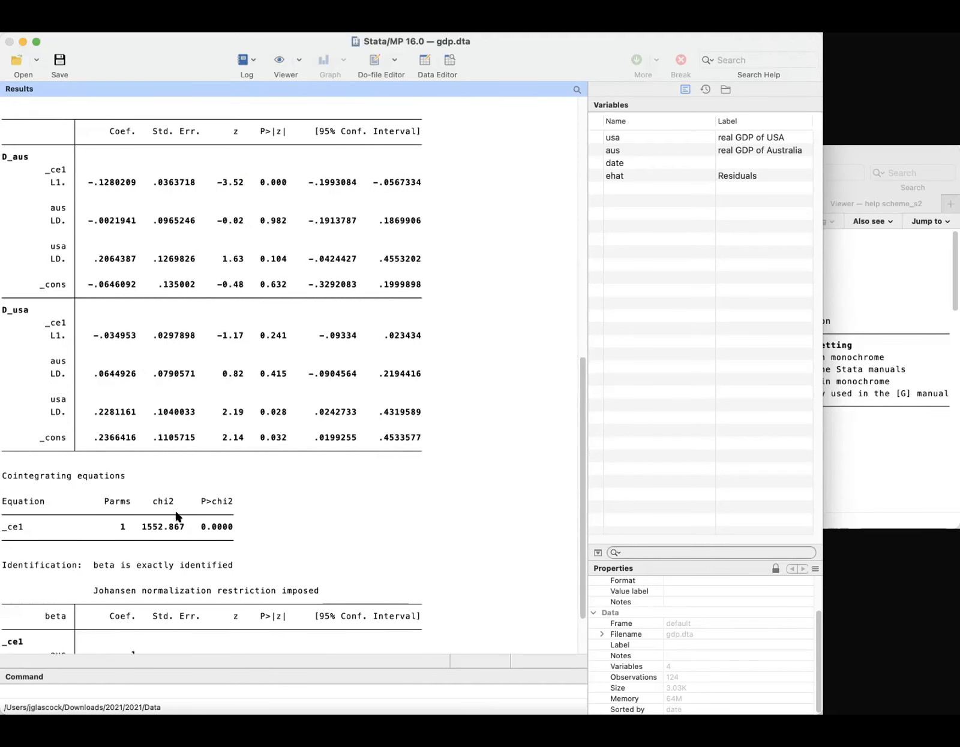
scroll(176, 512, up, 3)
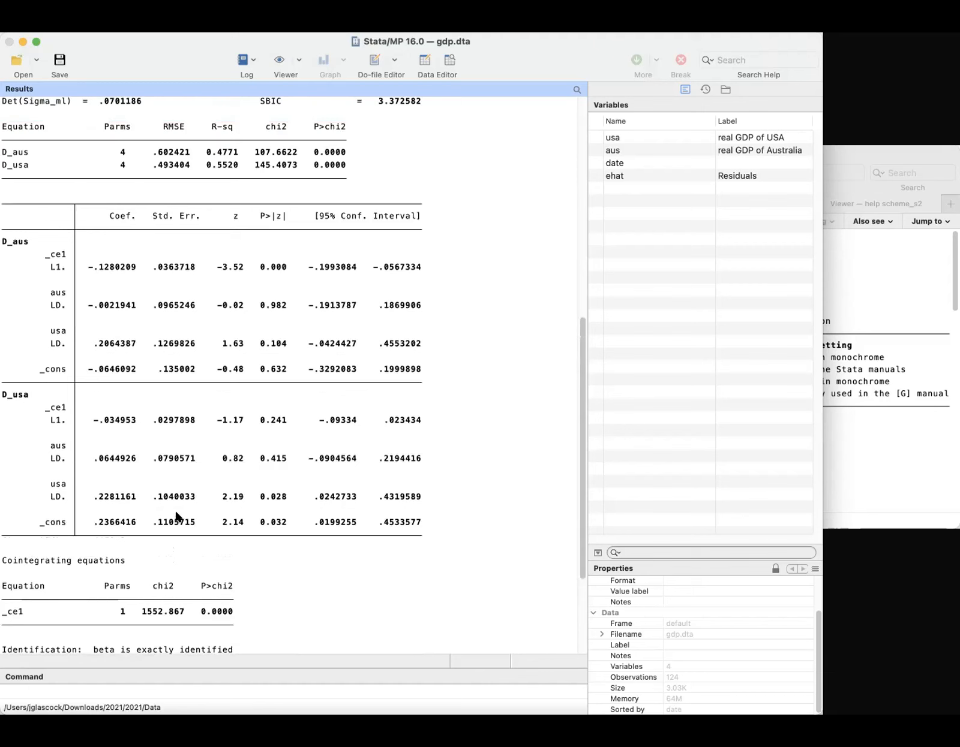
scroll(176, 514, up, 2)
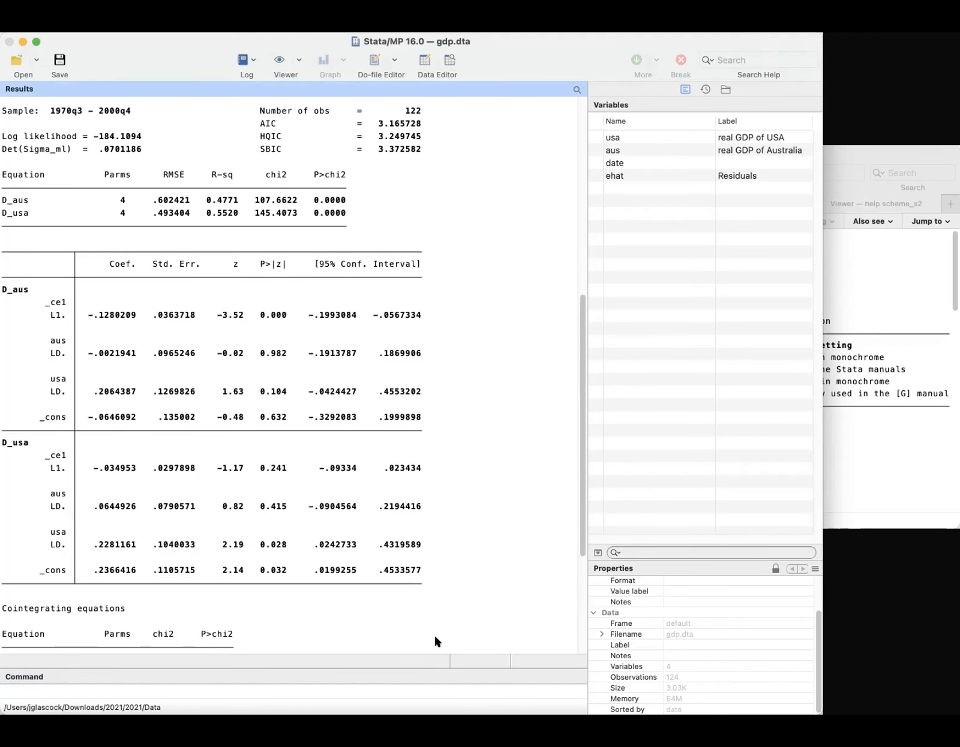
scroll(405, 583, down, 5)
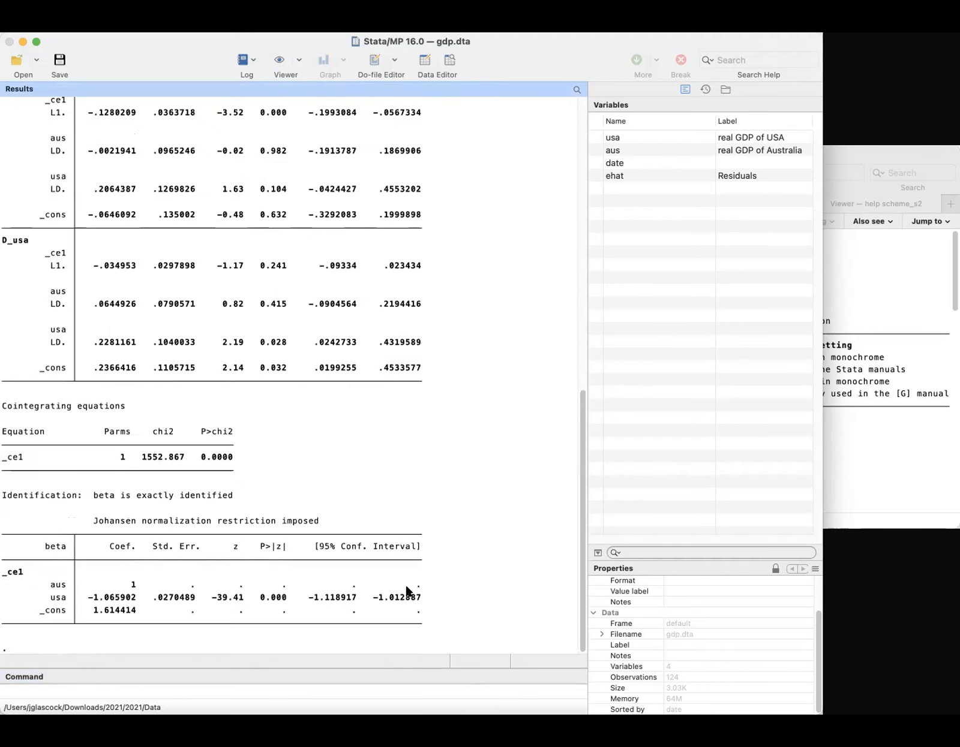